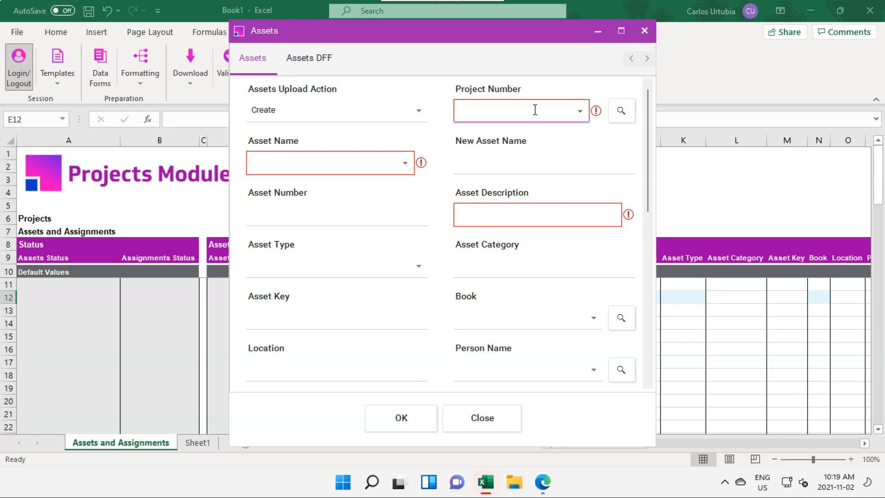
Search the project numbers for %M4A% and select TESTM4A2 as the asset's project number.
type("%")
left_click(623, 112)
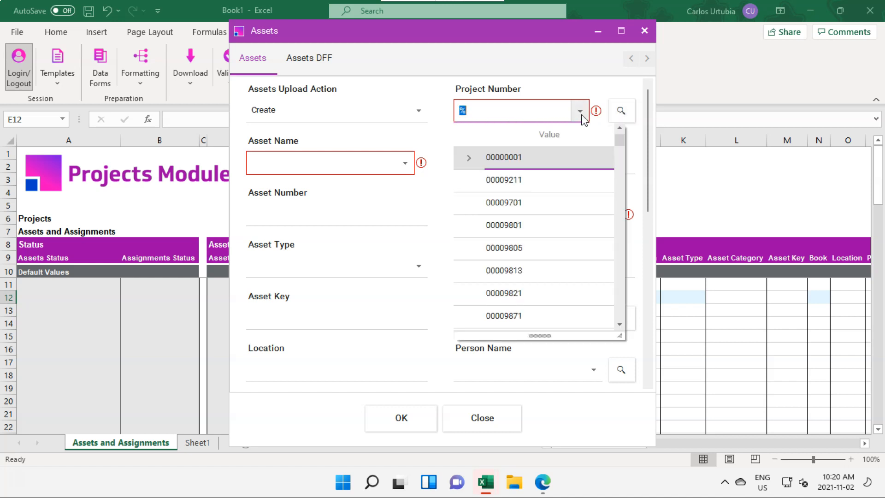
left_click(547, 113)
left_click(547, 113)
type("M")
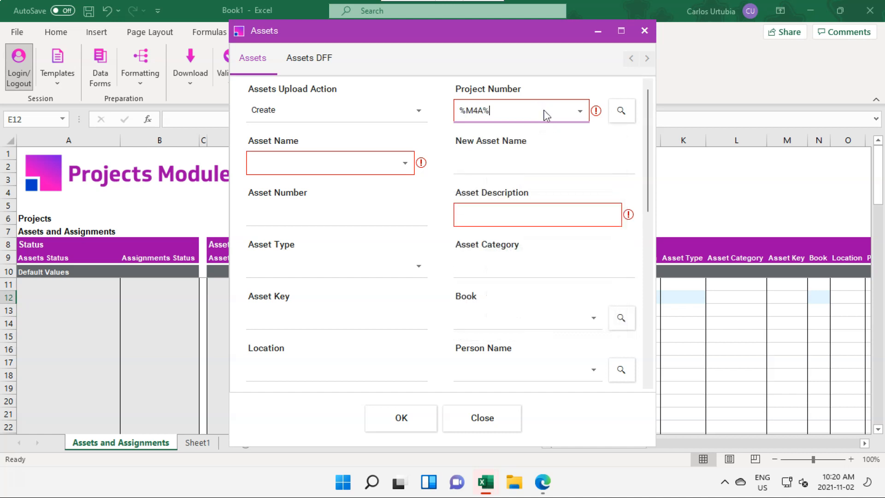
type("4A%")
left_click(621, 111)
left_click(579, 111)
left_click(516, 181)
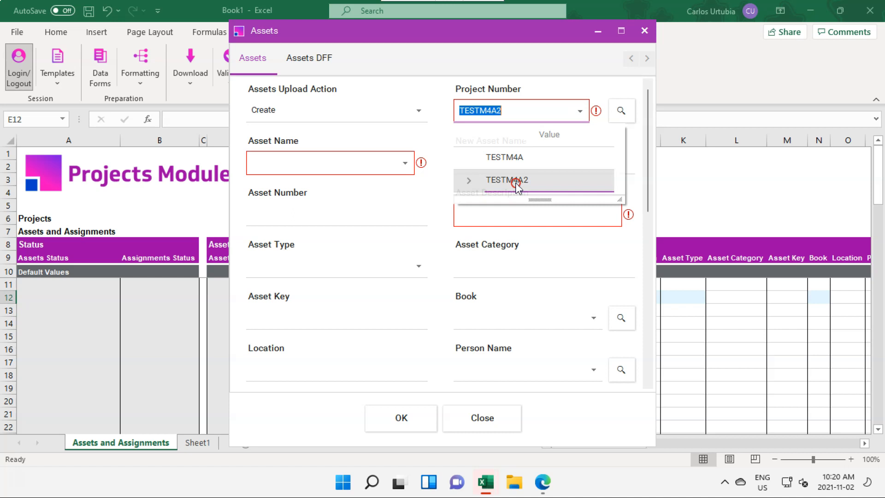
Enter TESTBUILDING1 as both the asset name and the asset description.
left_click(291, 158)
type("TEST")
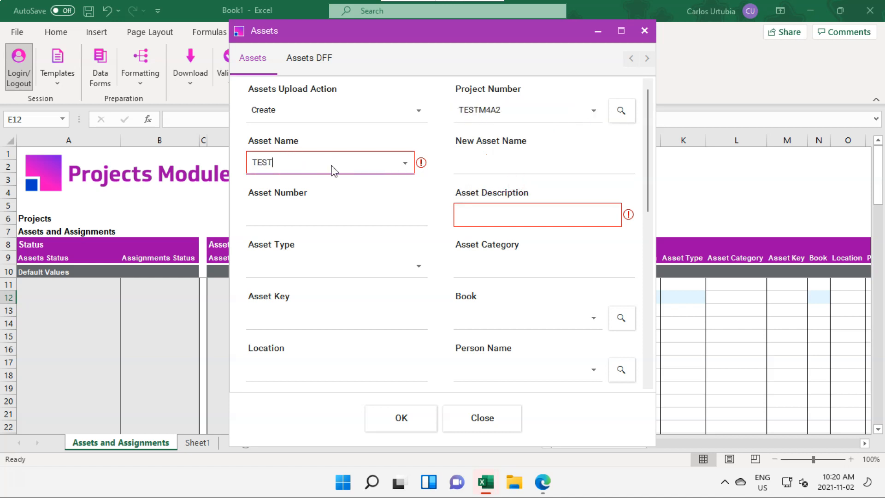
type("BUILDING1")
left_click(500, 211)
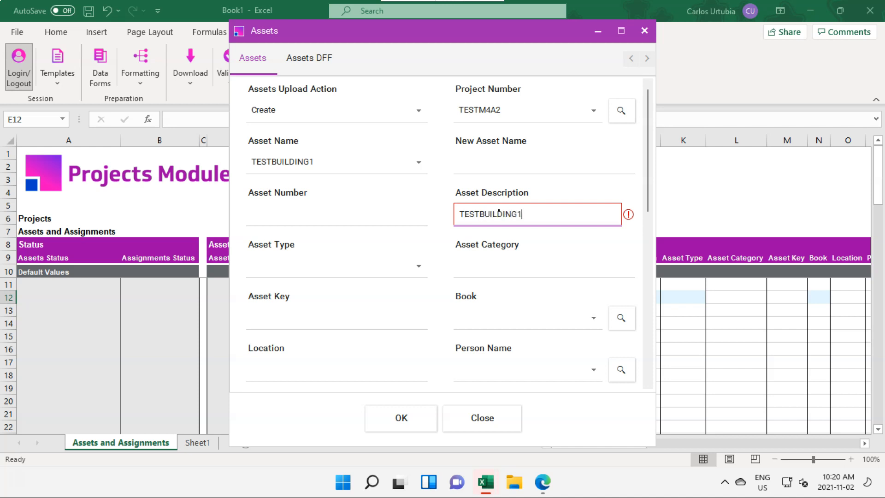
Enter US Corp as the asset's book, then look up the person's name and select it from the matches.
left_click(527, 321)
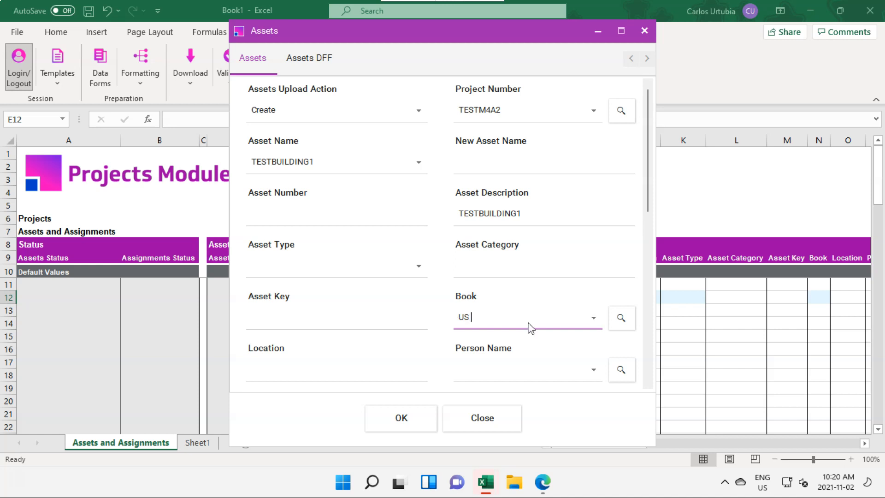
type("US Corp")
left_click(507, 371)
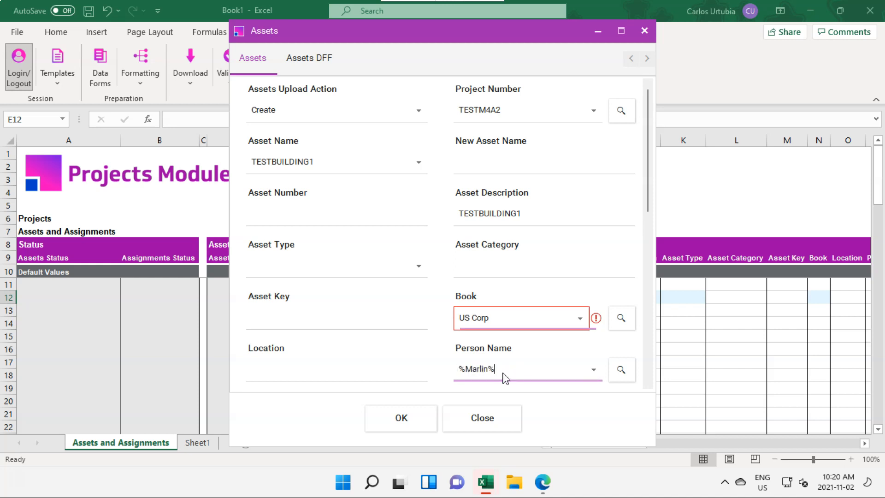
left_click(621, 370)
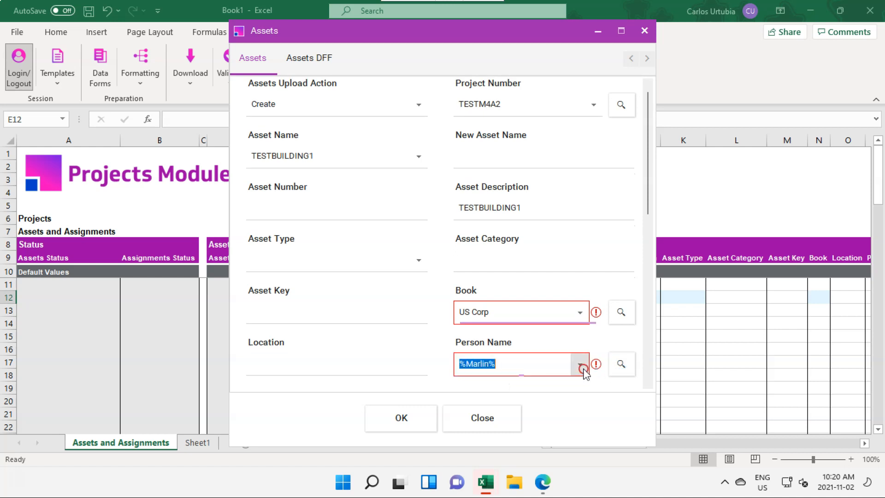
left_click(536, 409)
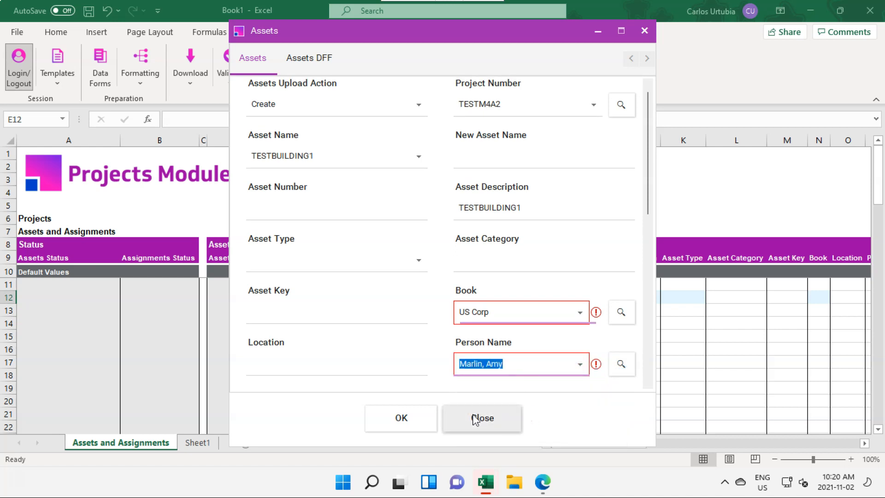
View the Assets DFF section, then return to the main asset details and accept the form.
left_click(307, 58)
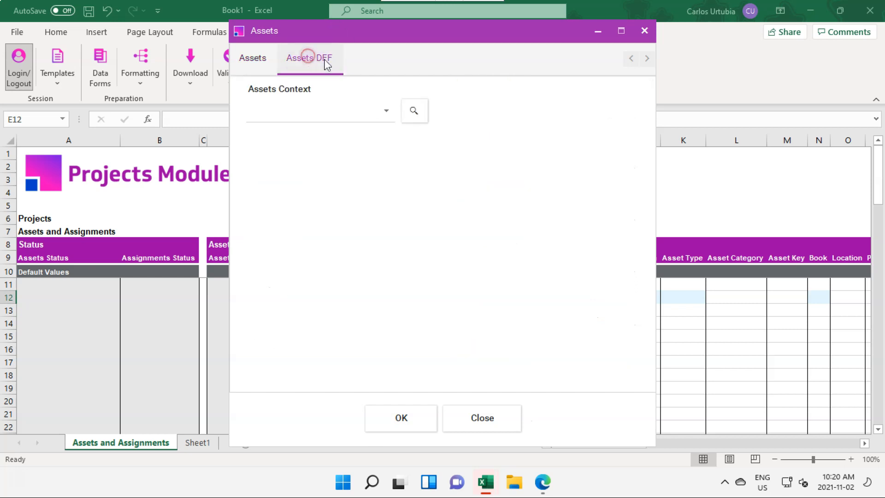
left_click(253, 59)
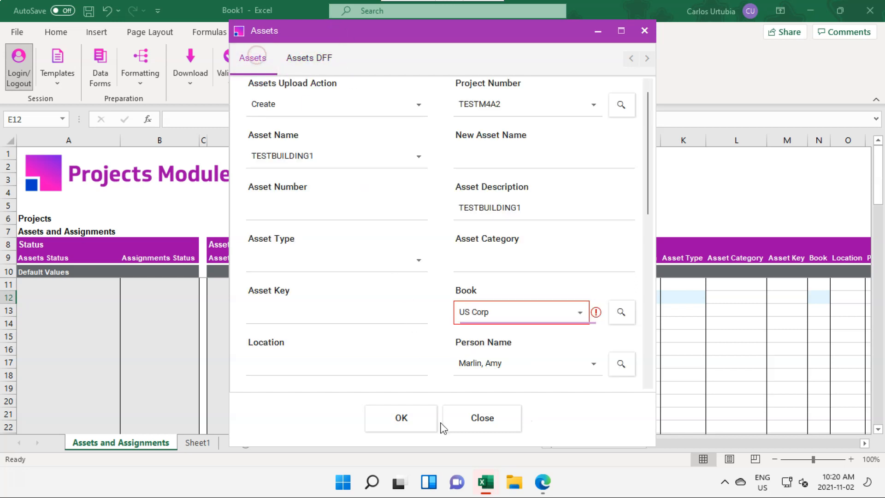
left_click(413, 420)
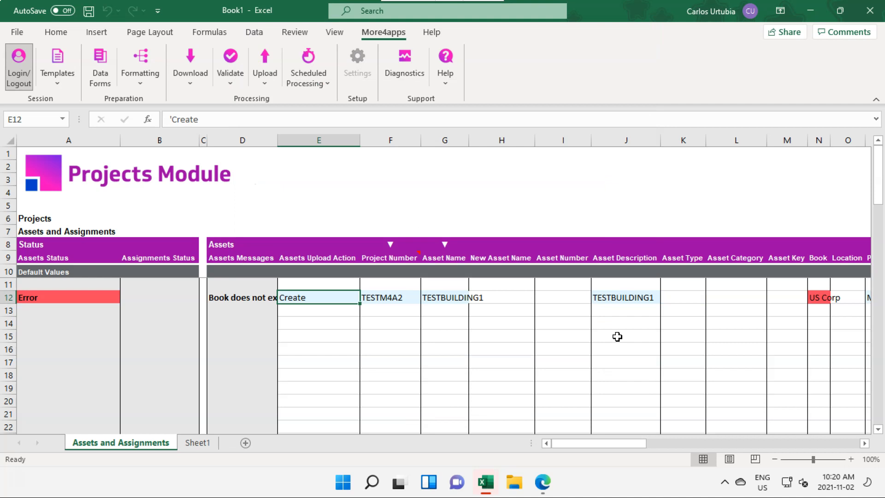
Read the asset row's error message, then reopen its data form and set the book to US CORP from the list of values.
left_click(243, 297)
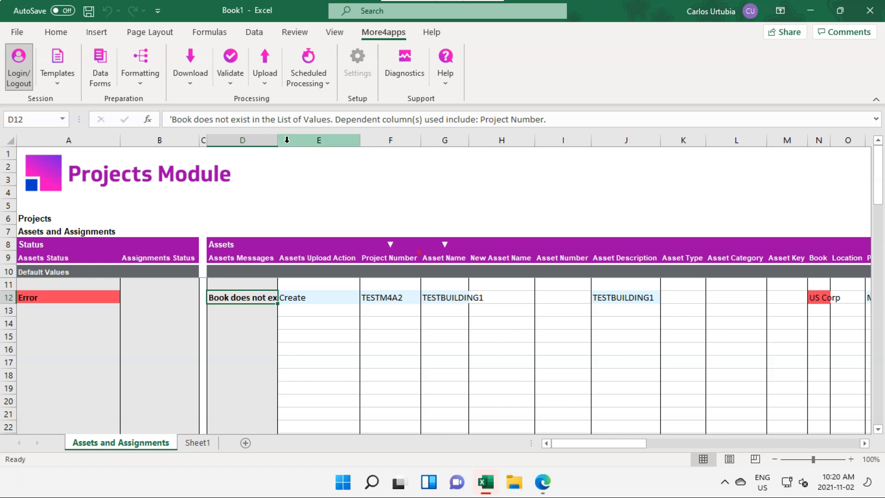
left_click(99, 70)
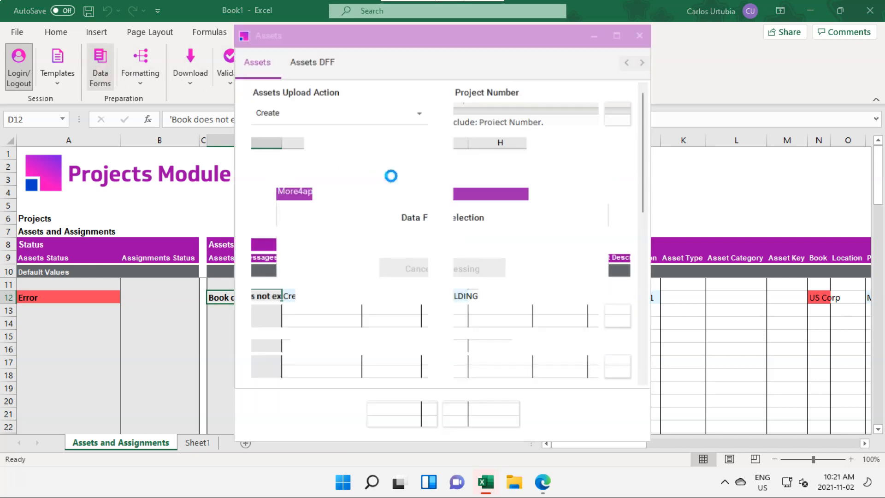
left_click(558, 322)
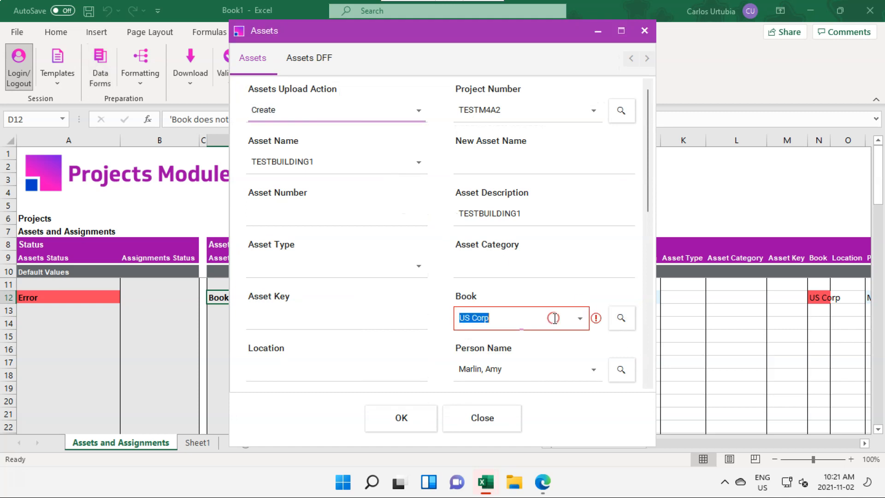
left_click(542, 317)
key("BackSpace")
key("BackSpace")
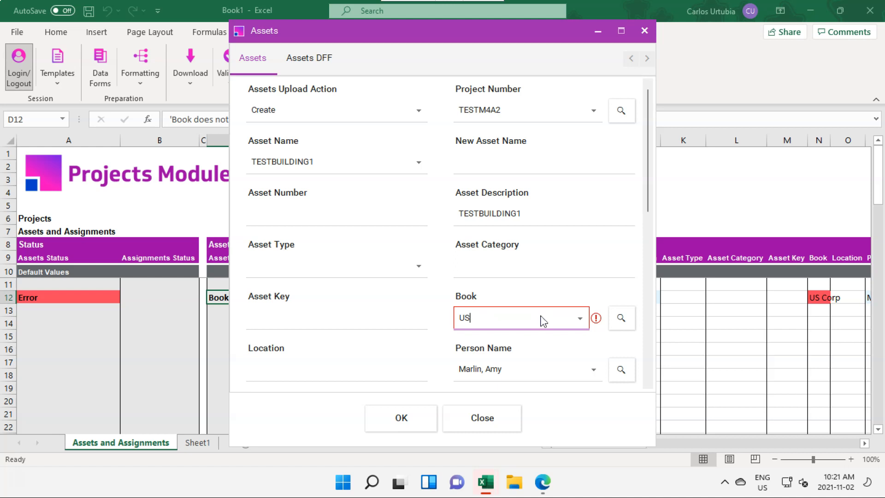
left_click(622, 319)
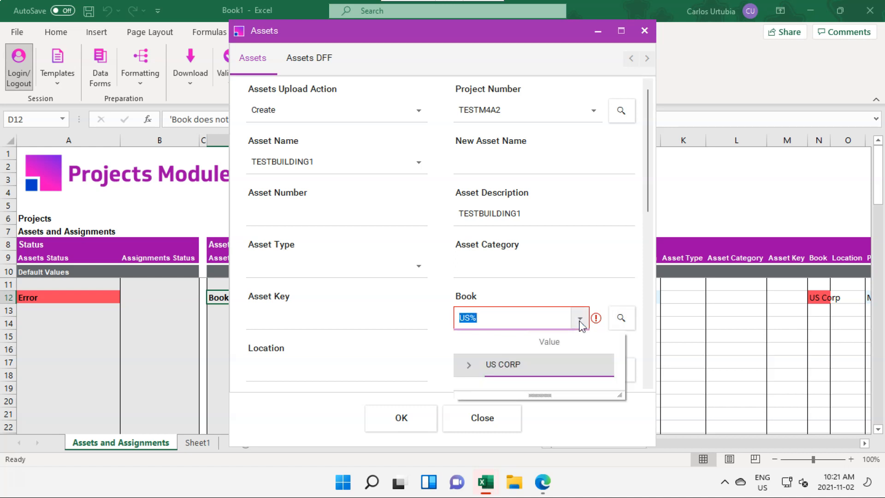
left_click(493, 366)
left_click(407, 418)
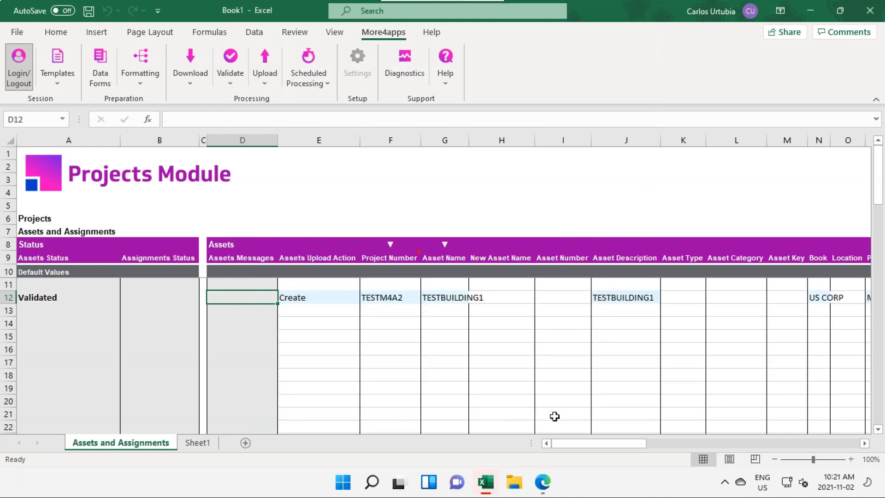
Open the assignments data form for row 12, set the Assignments Upload Action to Assign to project, and accept it.
key("Right")
key("Right")
key("Right")
key("Right")
key("Right")
key("Right")
key("Right")
key("Right")
key("Right")
key("Right")
key("Right")
key("Right")
key("Right")
key("Right")
key("Right")
key("Right")
key("Right")
key("Right")
key("Right")
key("Right")
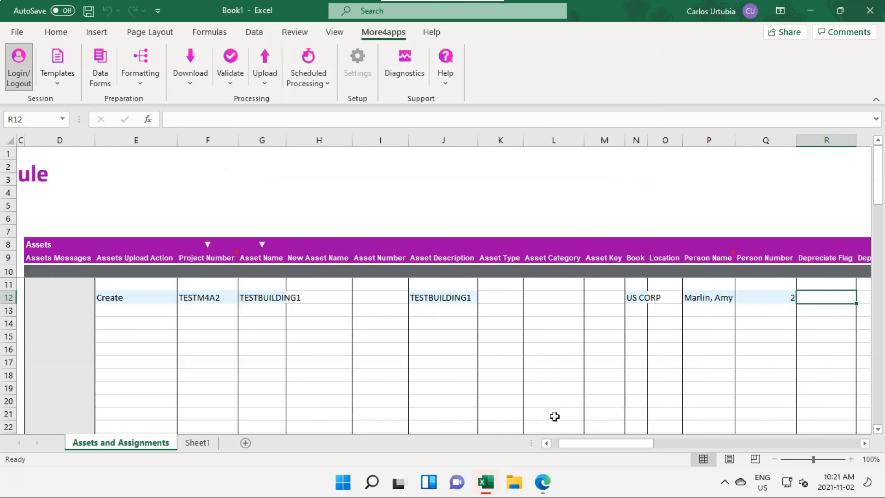
key("Right")
key("Right")
key("Right")
key("Right")
key("Right")
key("Right")
key("Right")
key("Right")
key("Right")
key("Right")
key("Right")
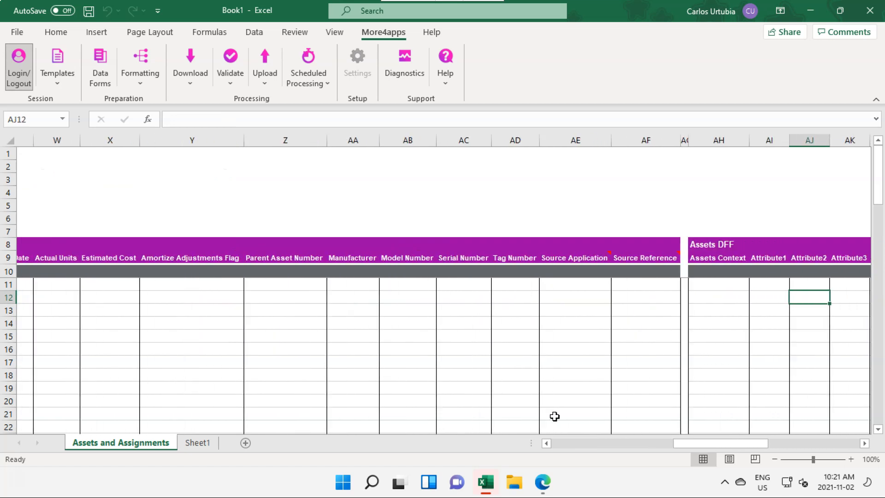
key("Right")
key("Right")
key("Right")
key("Right")
key("Right")
key("Right")
key("Right")
key("Right")
key("Right")
key("Right")
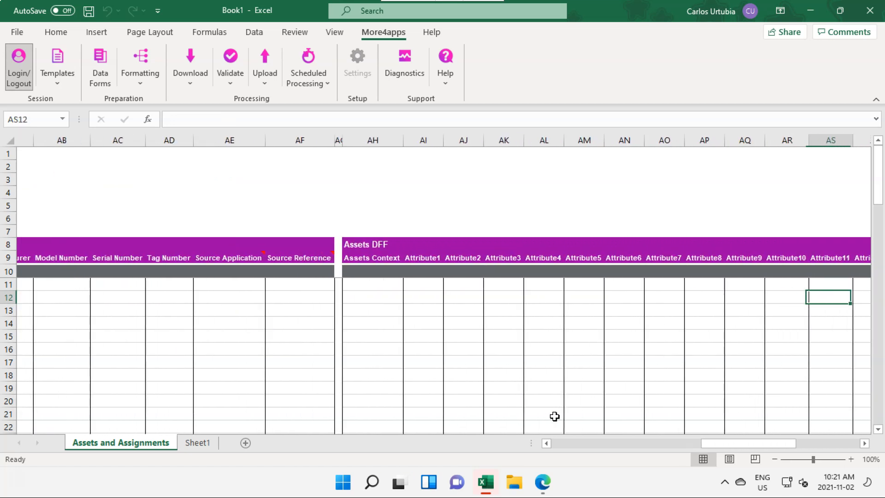
key("Right")
key("Right")
key("Right")
key("Right")
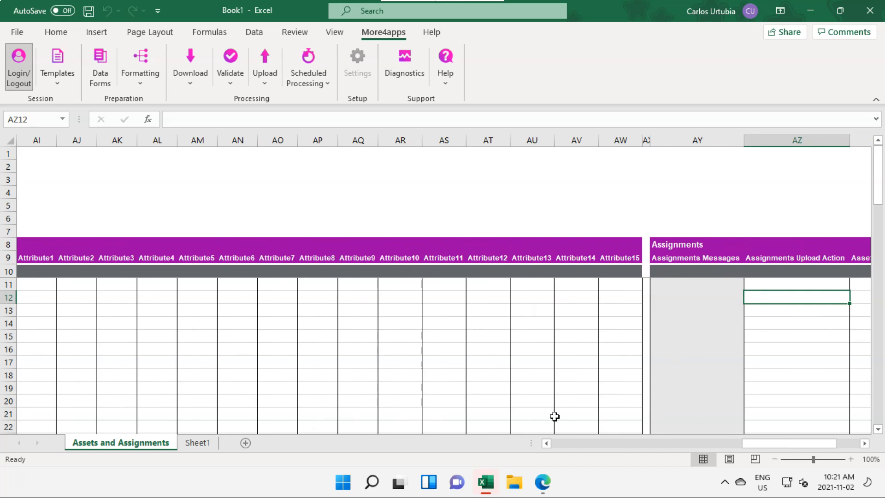
left_click(99, 83)
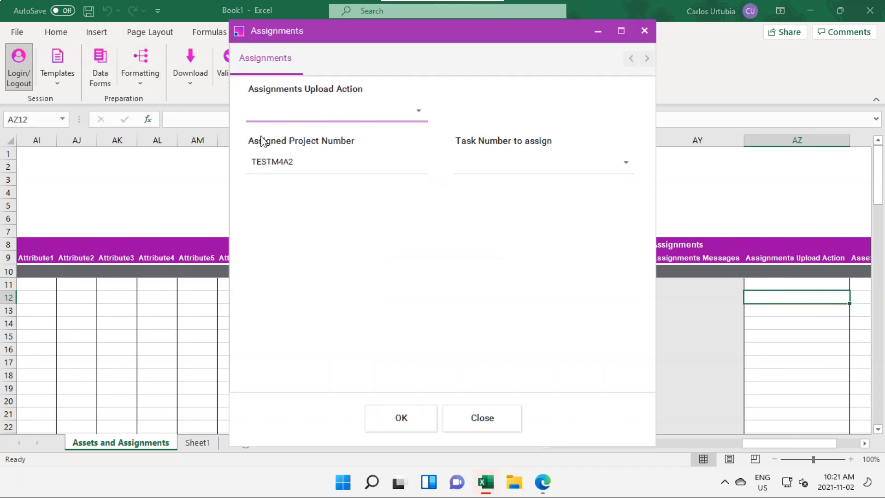
left_click(419, 114)
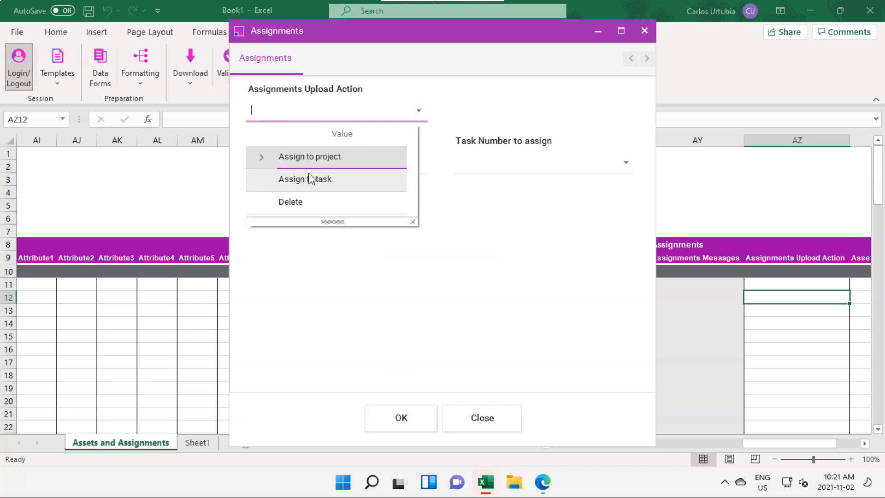
left_click(312, 159)
left_click(391, 420)
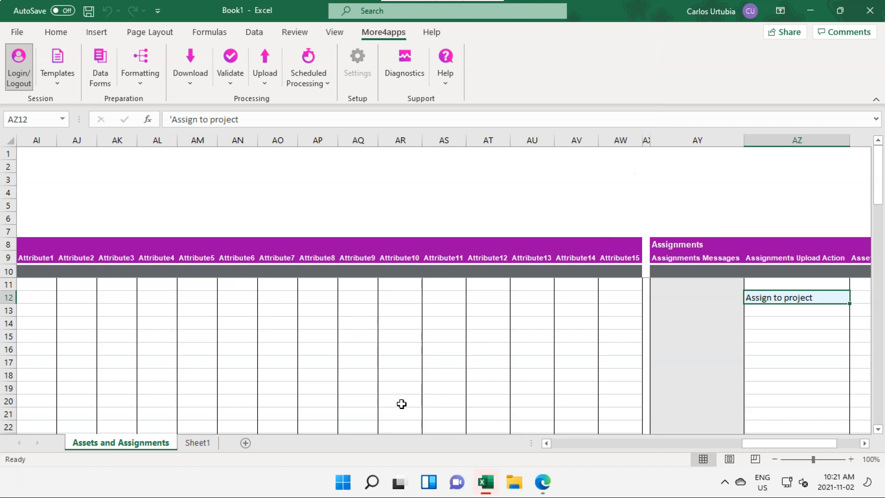
Fill the Asset Name series down from G12 to G21, producing TESTBUILDING1 through TESTBUILDING10.
key("Left")
key("Left")
key("Left")
key("Left")
key("Left")
key("Left")
key("Left")
key("Left")
key("Left")
key("Left")
key("Left")
key("Left")
key("Left")
key("Left")
key("Left")
key("Left")
key("Left")
key("Left")
key("Left")
key("Left")
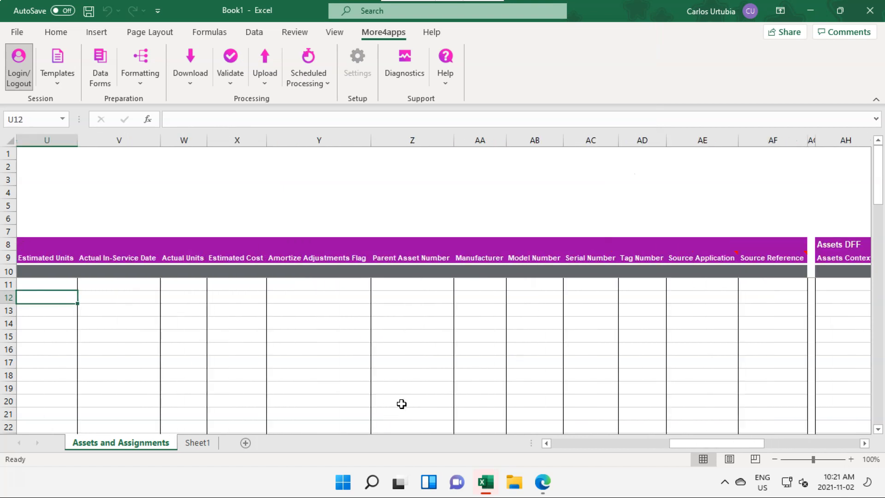
key("Left")
key("Left")
key("Left")
key("Left")
key("Left")
key("Left")
key("Left")
key("Left")
key("Left")
key("Left")
key("Left")
key("Left")
key("Left")
key("Left")
key("Left")
key("Left")
key("Left")
key("Left")
key("Left")
key("Left")
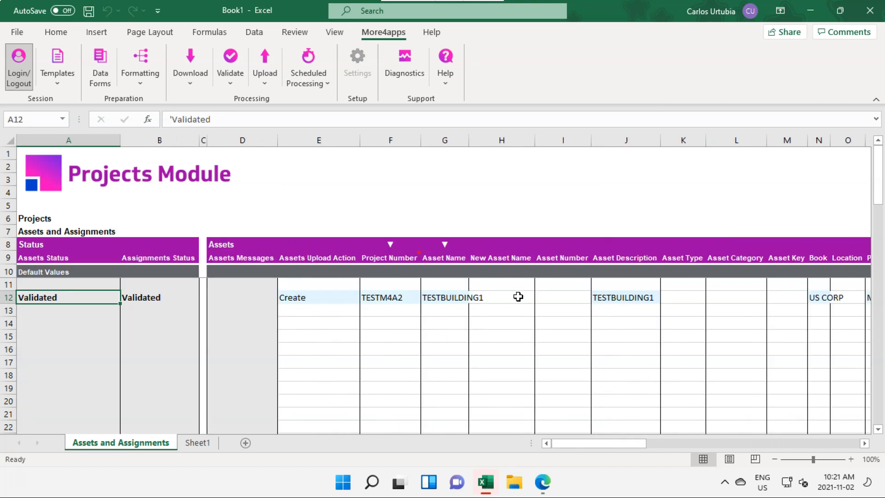
left_click(458, 297)
left_click_drag(467, 306, 460, 421)
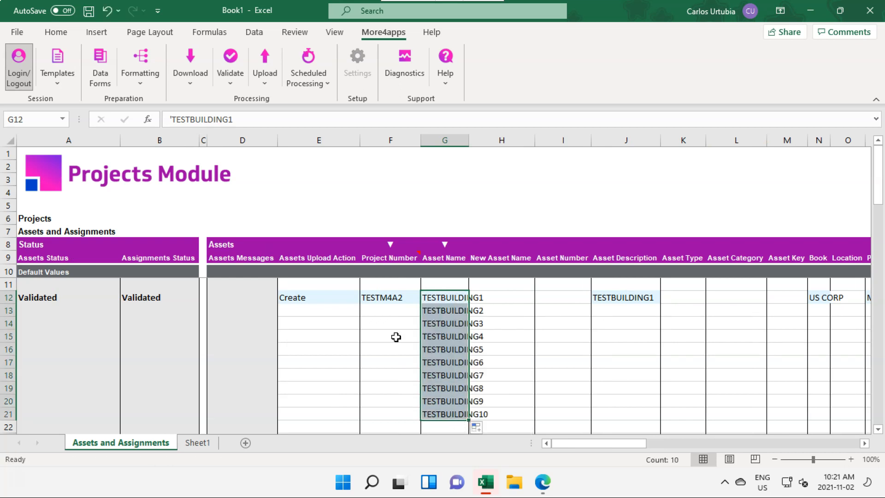
In the Default Values row, set Assets Upload Action to Create and Project Number to TESTM4A2.
left_click(314, 267)
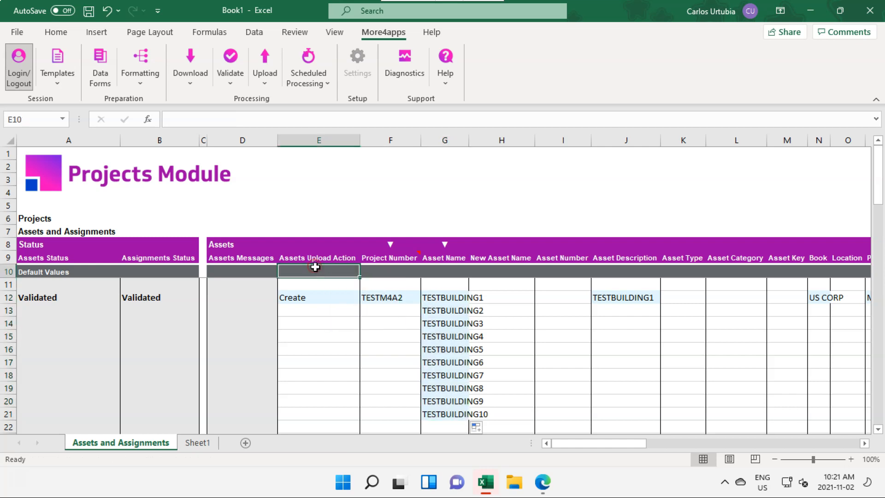
type("Create")
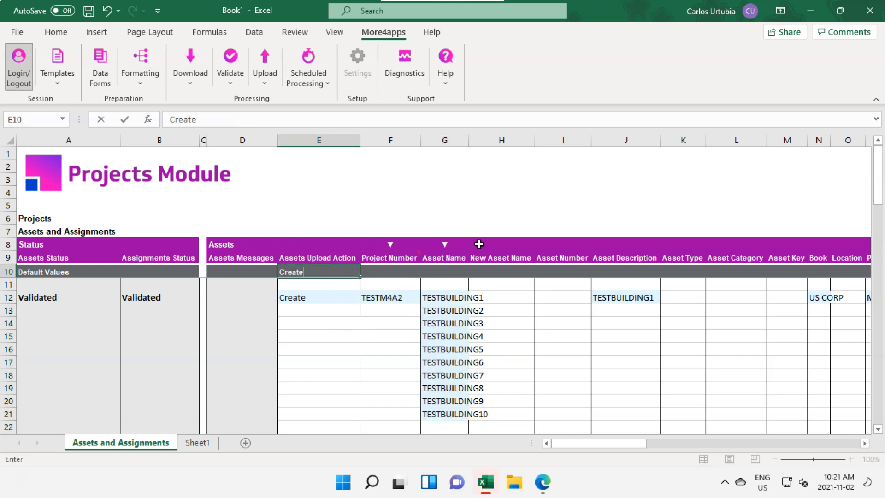
key("Tab")
type("TES")
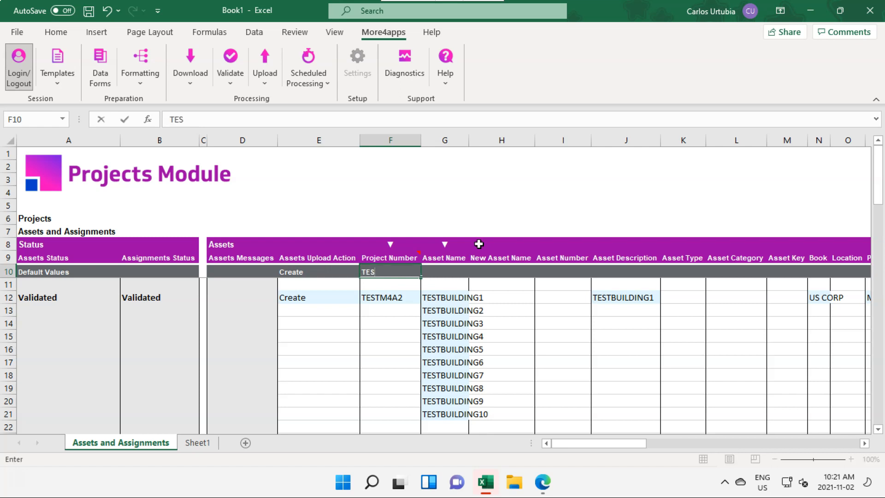
type("TM4A2")
key("Return")
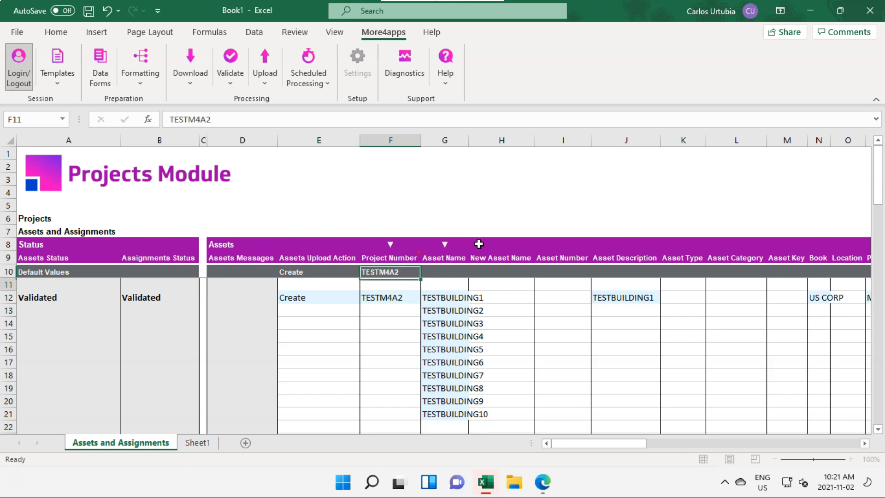
In the Default Values row, set Book to US CORP.
key("Up")
key("Right")
key("Right")
key("Right")
key("Right")
key("Right")
key("Right")
key("Right")
key("Right")
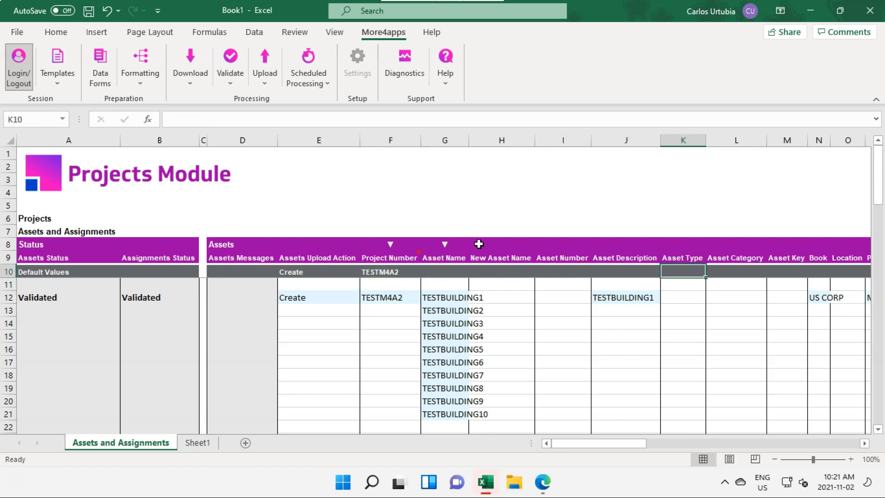
type("S")
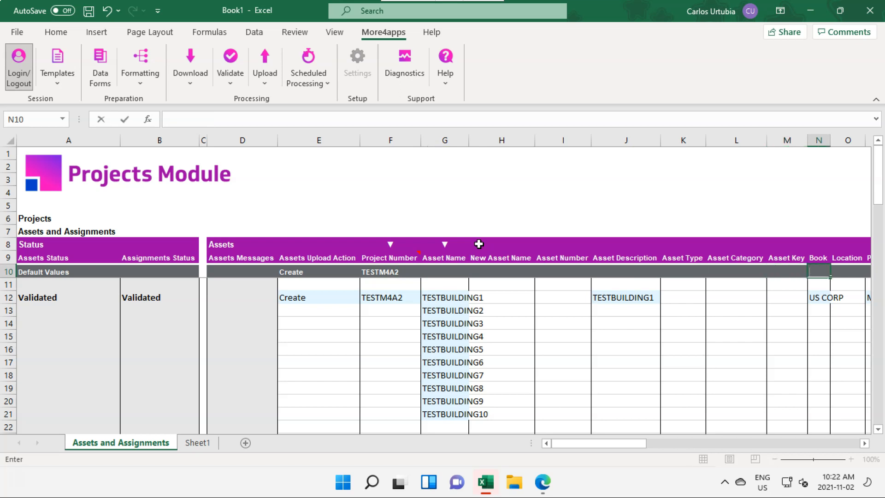
type(" CORP")
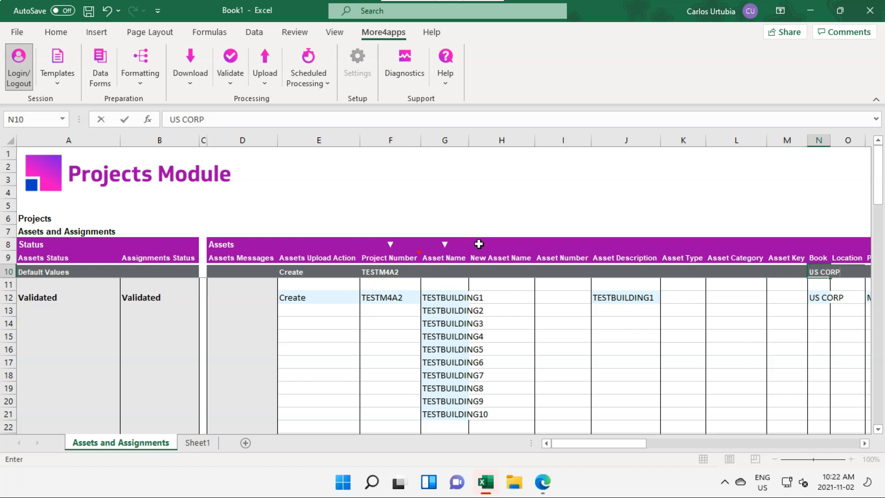
In the Default Values row, set Person Name to the same person entered in row 12.
key("Right")
key("Right")
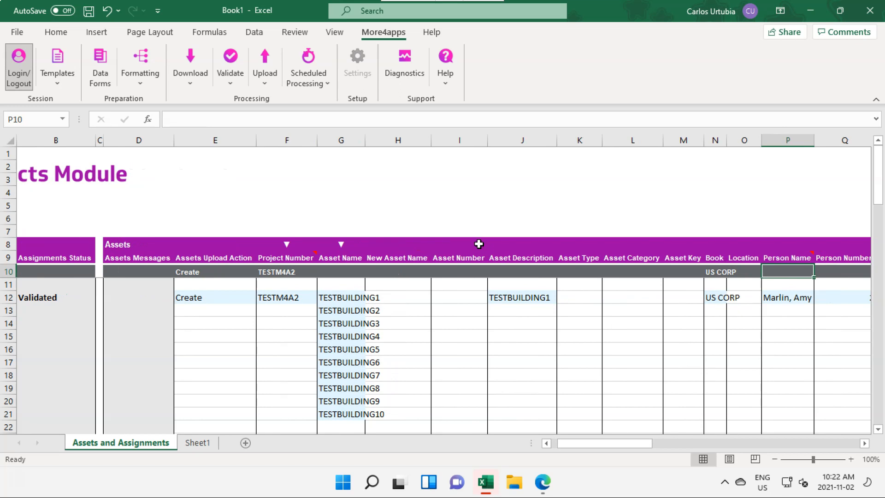
type("Marlin, Am")
key("Return")
Fill the Asset Description series down from J12 to J21, producing TESTBUILDING1 through TESTBUILDING10.
key("Down")
key("Left")
key("Left")
key("Left")
key("Left")
key("Left")
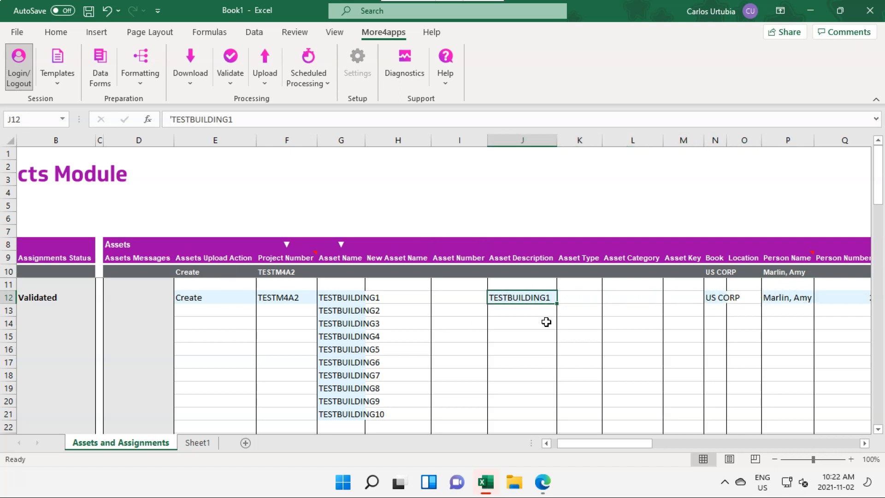
left_click_drag(558, 305, 558, 421)
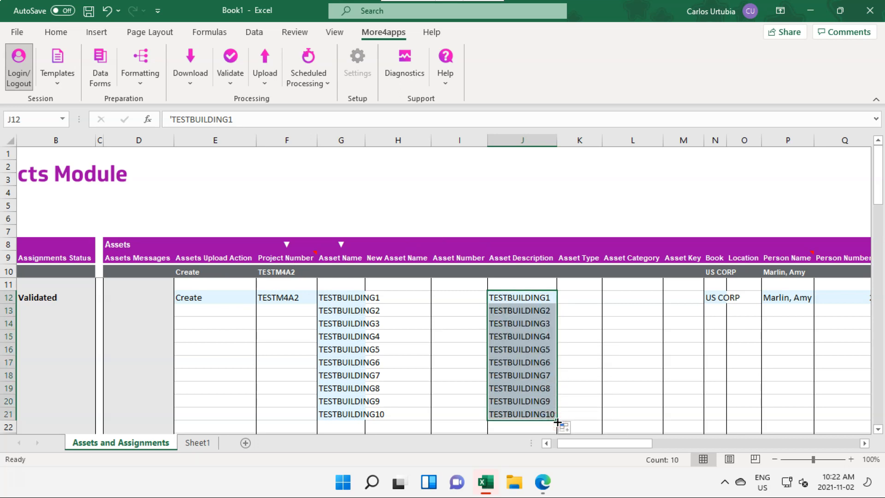
Upload all rows on the sheet and acknowledge the processing notice.
left_click(264, 75)
left_click(322, 147)
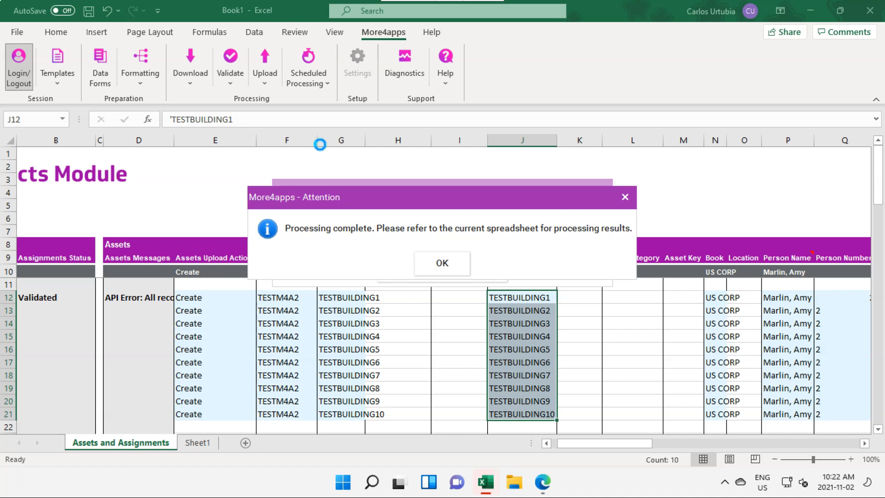
left_click(441, 261)
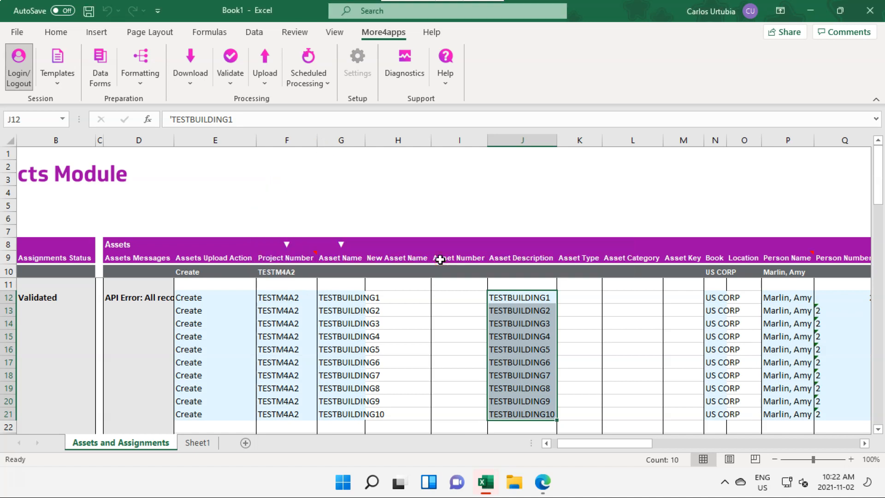
Read the full Assets Messages error for row 12 in the expanded formula bar.
left_click(149, 298)
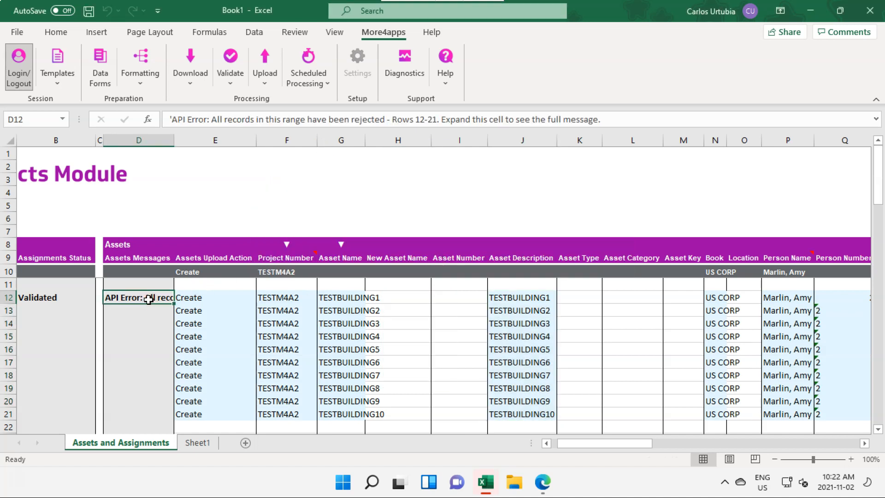
left_click_drag(263, 129, 260, 172)
left_click_drag(218, 145, 393, 146)
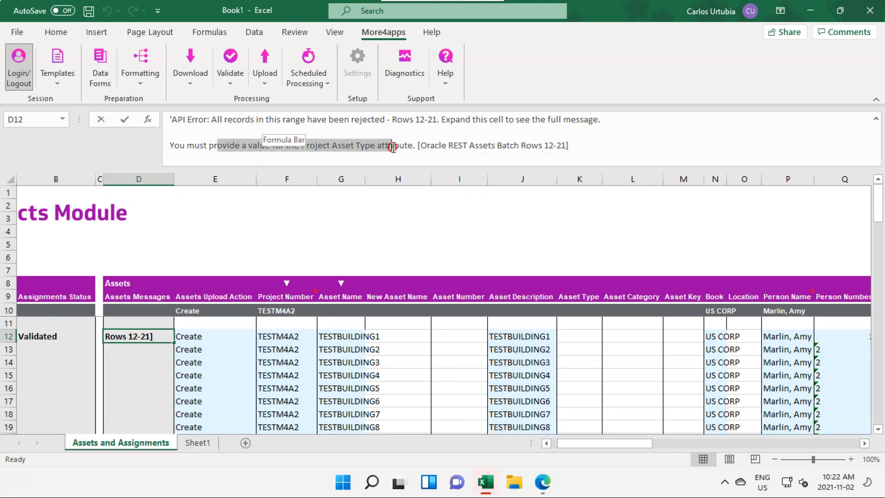
Examine the asset columns from Asset Type across to Depreciation Expense Account for missing values.
left_click(599, 334)
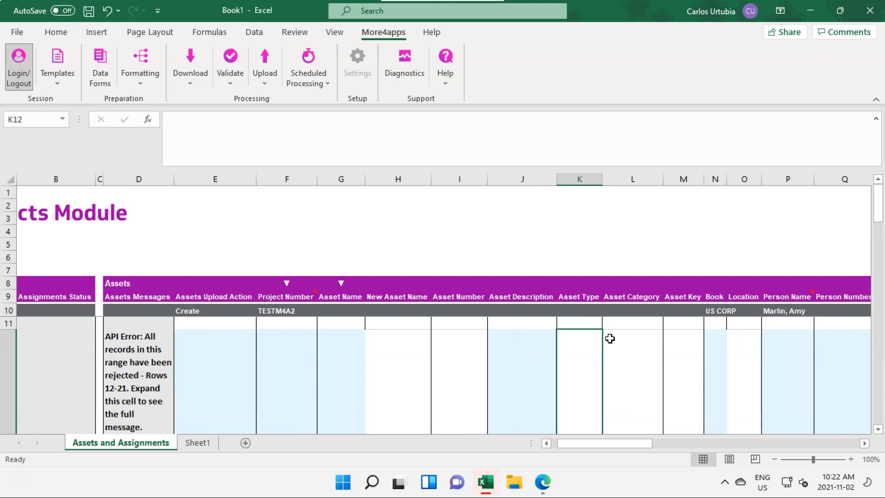
key("Down")
key("Right")
key("Right")
key("Right")
key("Right")
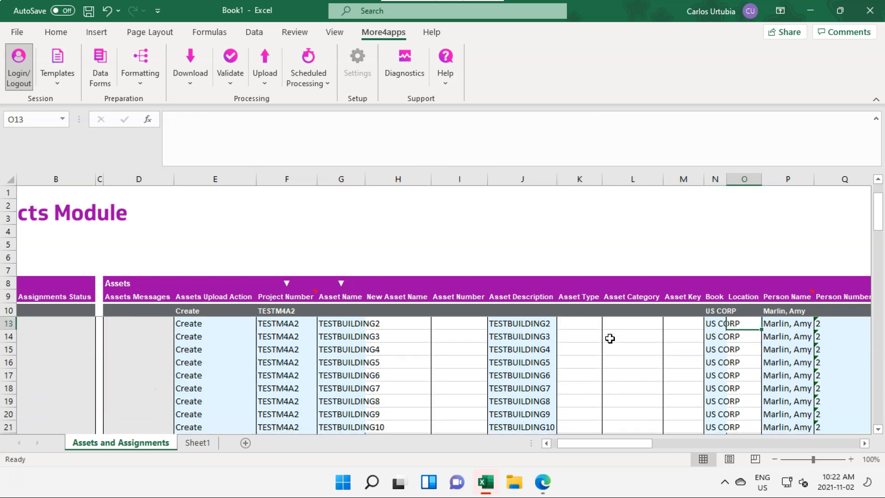
key("Right")
key("Right")
key("Right")
key("Right")
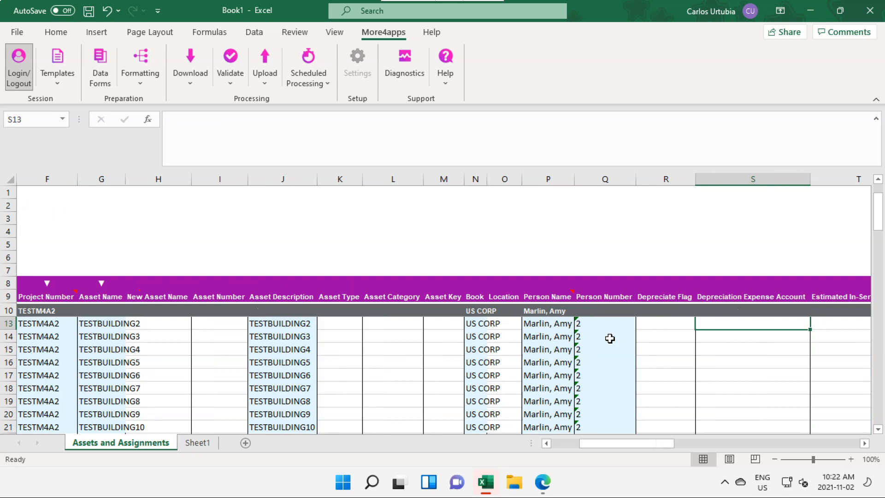
key("Left")
Open the asset data form for row 12, set the Asset Type to ESTIMATED, and accept it.
key("Left")
key("Left")
key("Left")
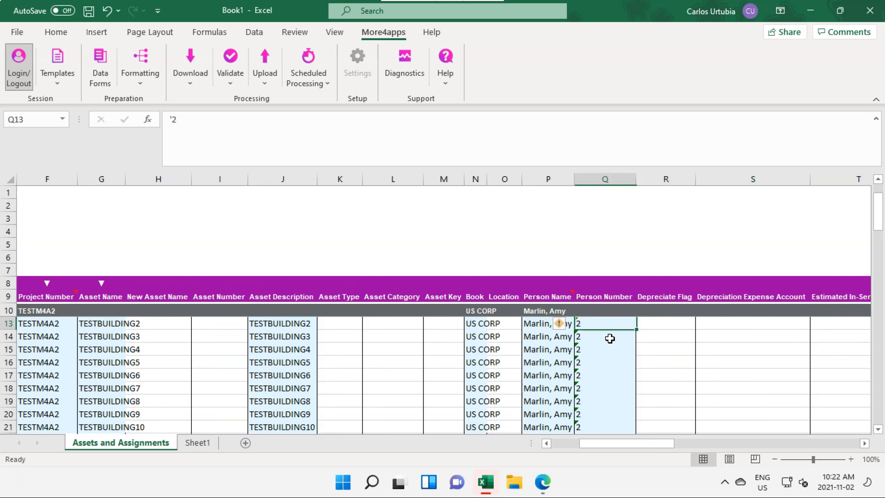
key("Left")
key("Left")
key("Left")
key("Left")
key("Up")
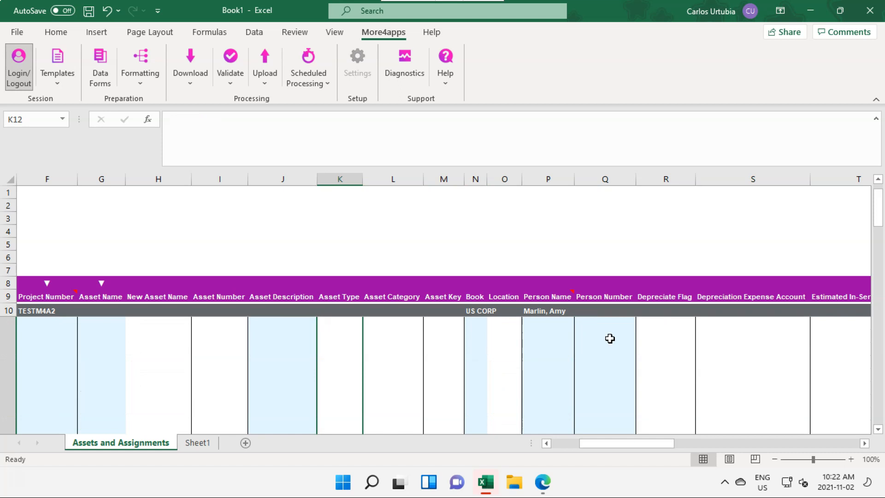
left_click(92, 72)
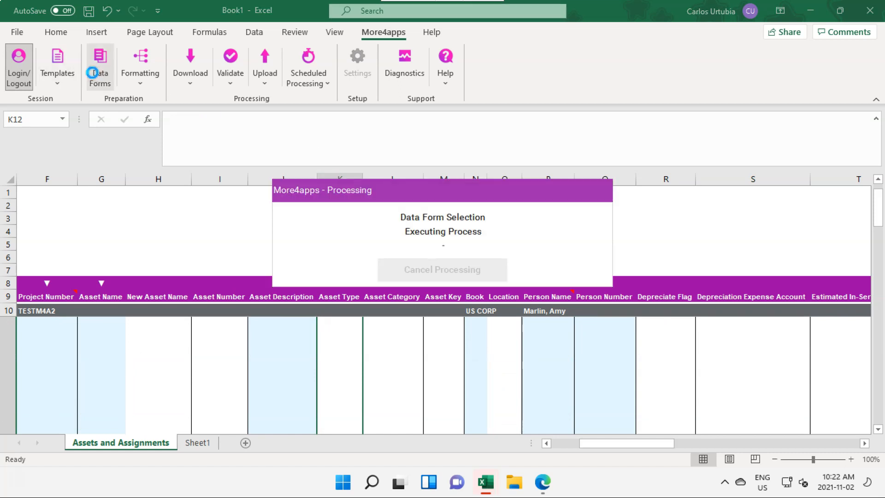
left_click(419, 265)
left_click(329, 336)
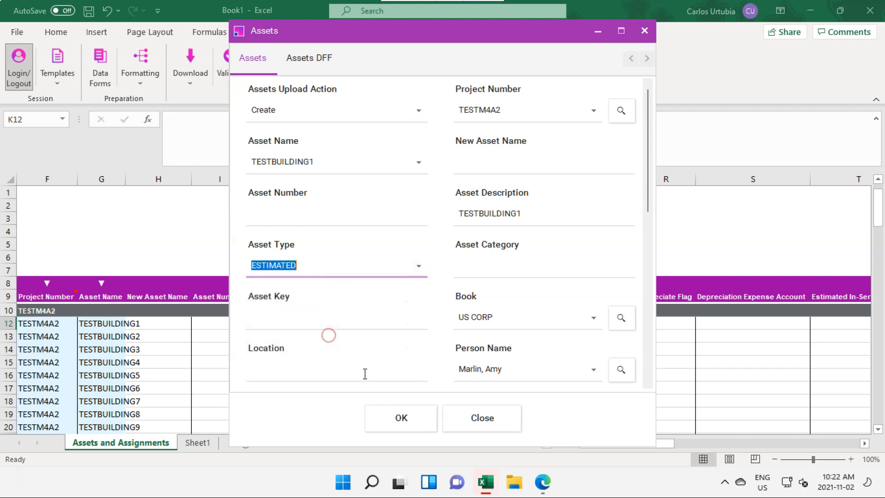
left_click(395, 422)
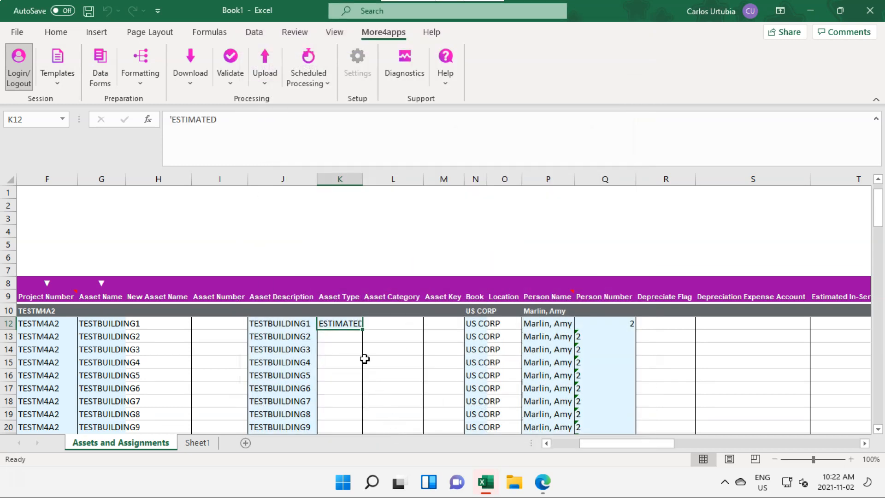
In the Default Values row, set Asset Type to ESTIMATED.
left_click(342, 311)
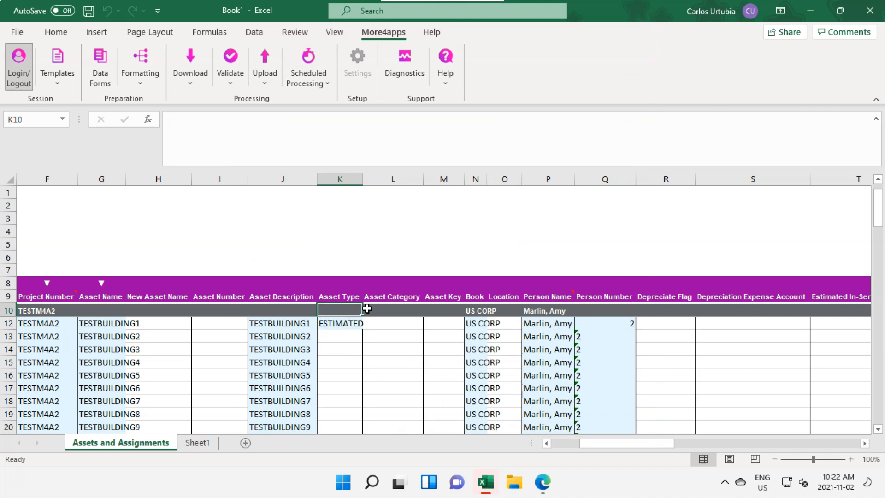
type("ESTIMATED")
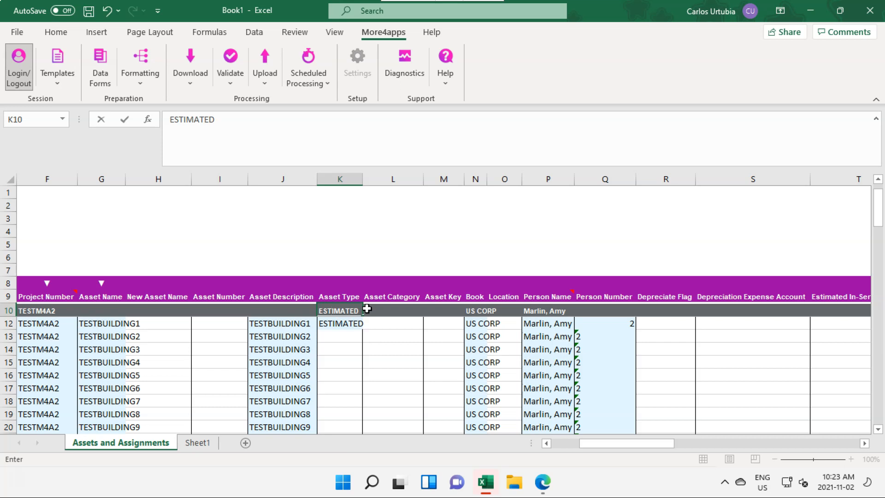
key("Return")
Upload all rows on the sheet again with the asset type included, and acknowledge the processing notice.
key("Down")
key("Left")
key("Left")
key("Home")
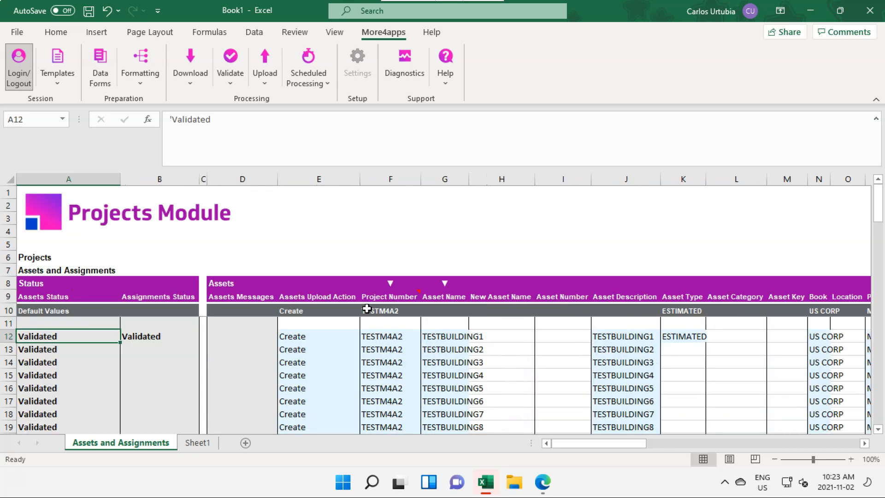
left_click(263, 69)
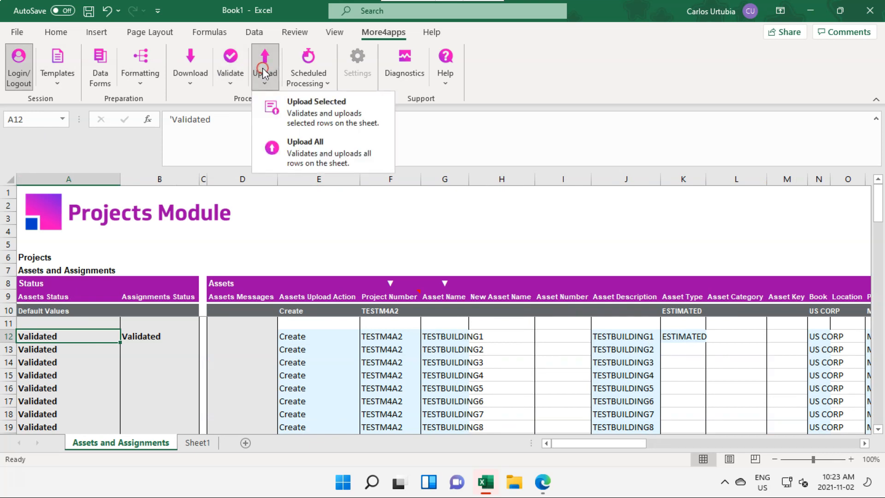
left_click(309, 142)
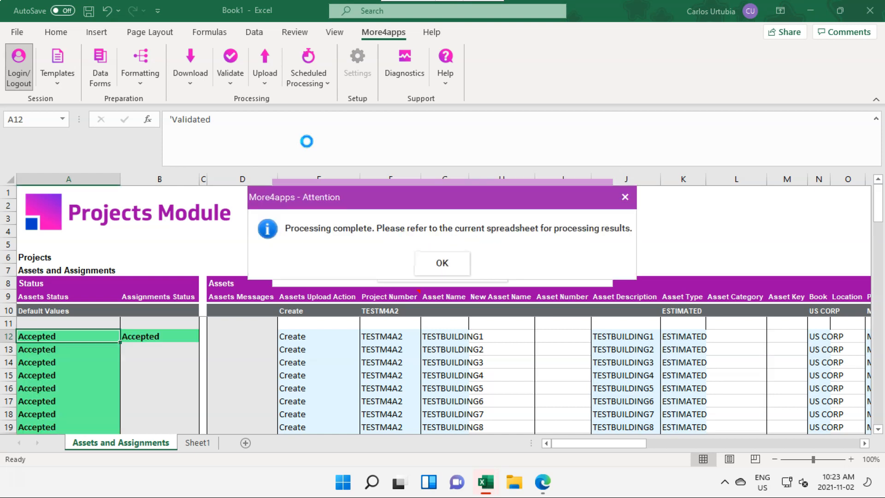
left_click(441, 263)
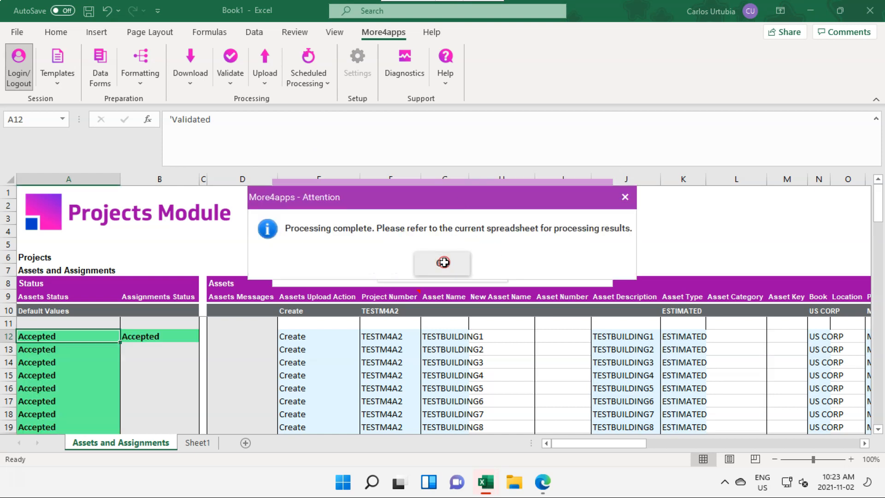
Review the Assets Status and Assignments Status of the uploaded rows 12 through 21.
scroll(444, 345, "down", 2)
scroll(444, 345, "up", 2)
scroll(443, 345, "up", 1)
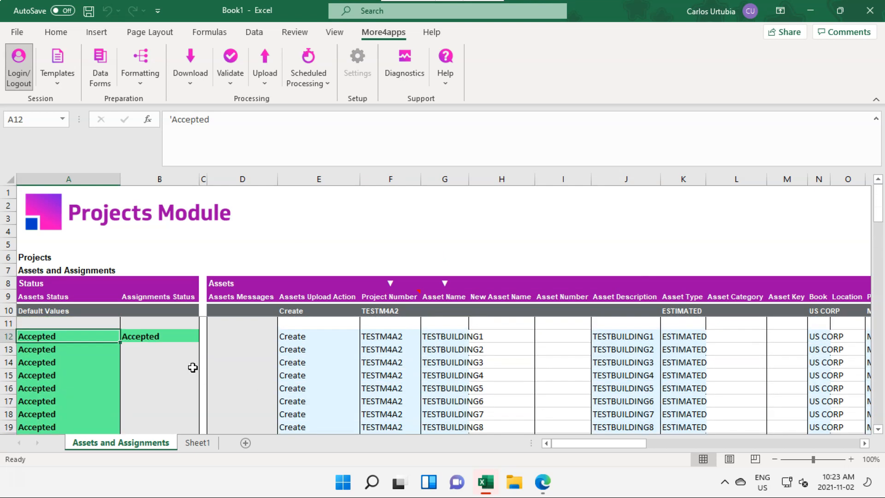
left_click(170, 335)
key("Right")
key("Right")
key("Right")
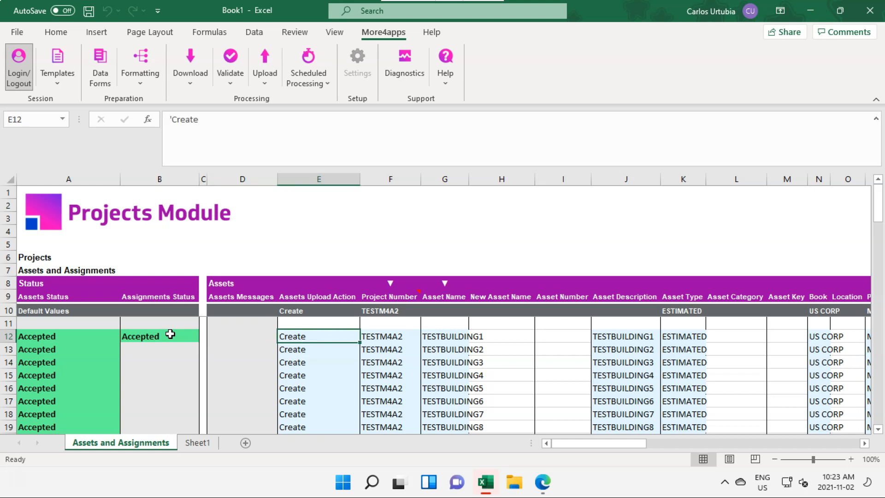
key("Down")
key("Down")
key("Down")
key("Down")
key("Down")
key("Down")
key("Down")
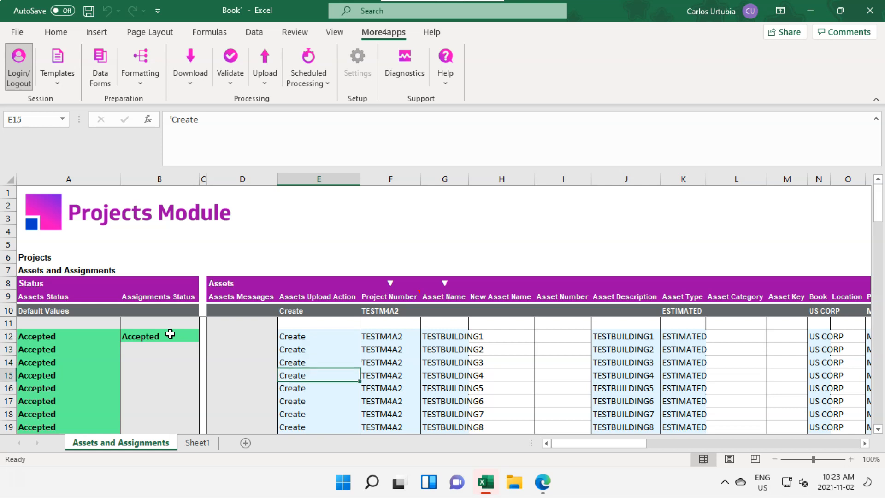
key("Down")
key("Down")
key("Down")
key("Down")
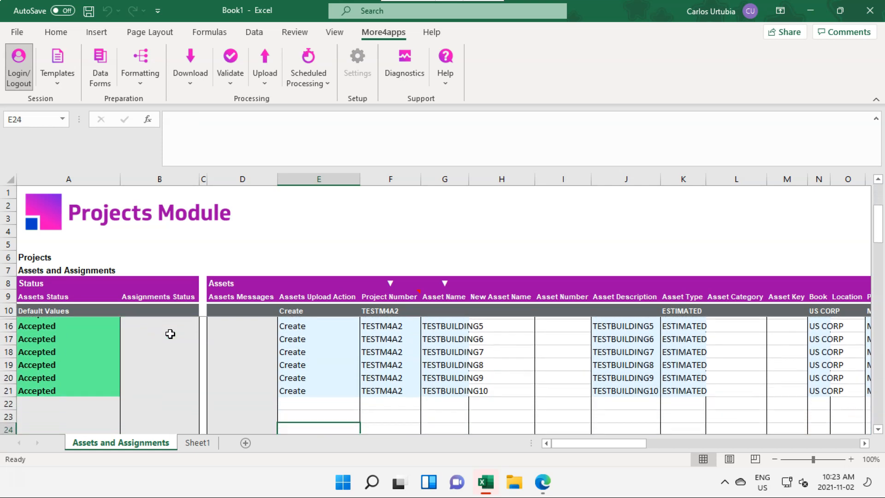